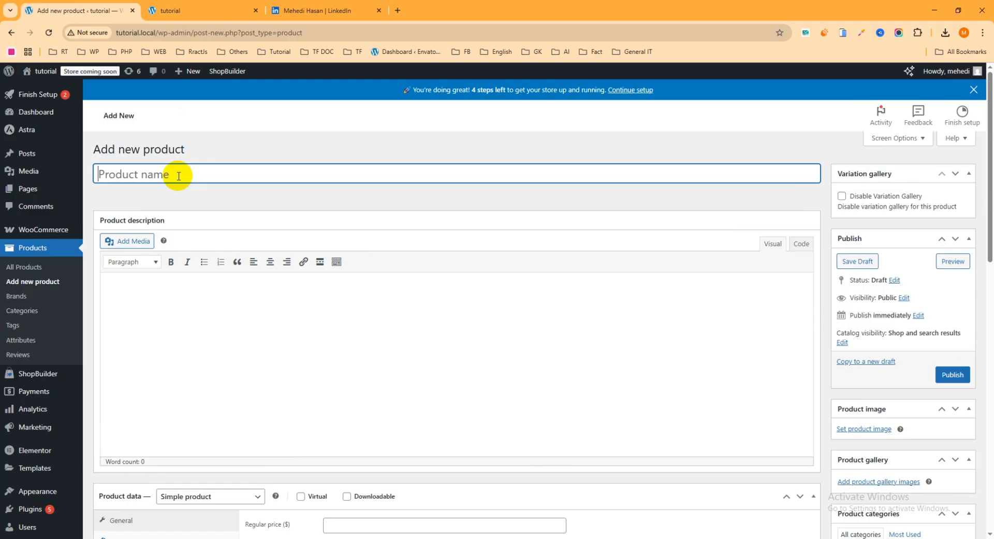
Name the new product "Website Consultancy in Zoom meeting".
text(Website Consultancy in Zoom meeting)
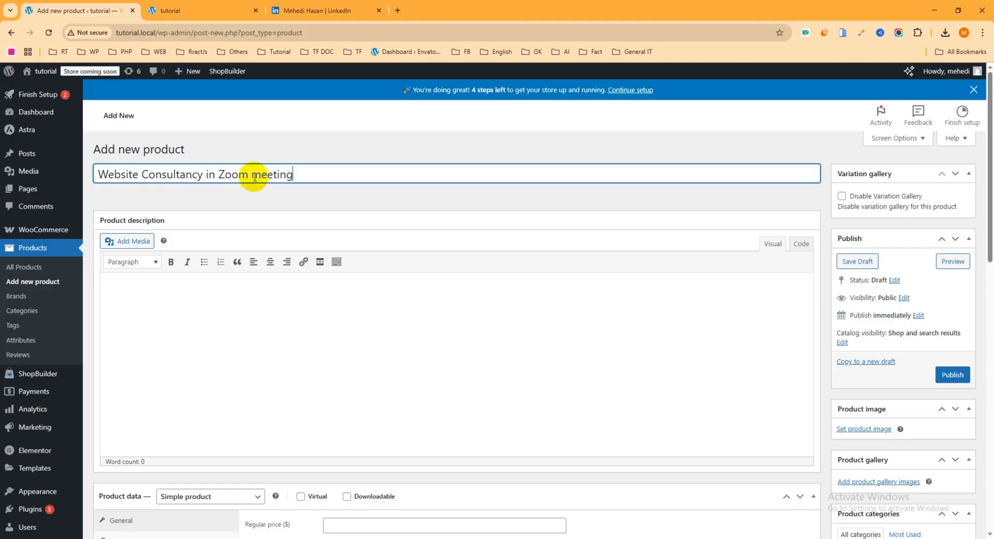
scroll(251, 184, down, 2)
scroll(156, 227, up, 2)
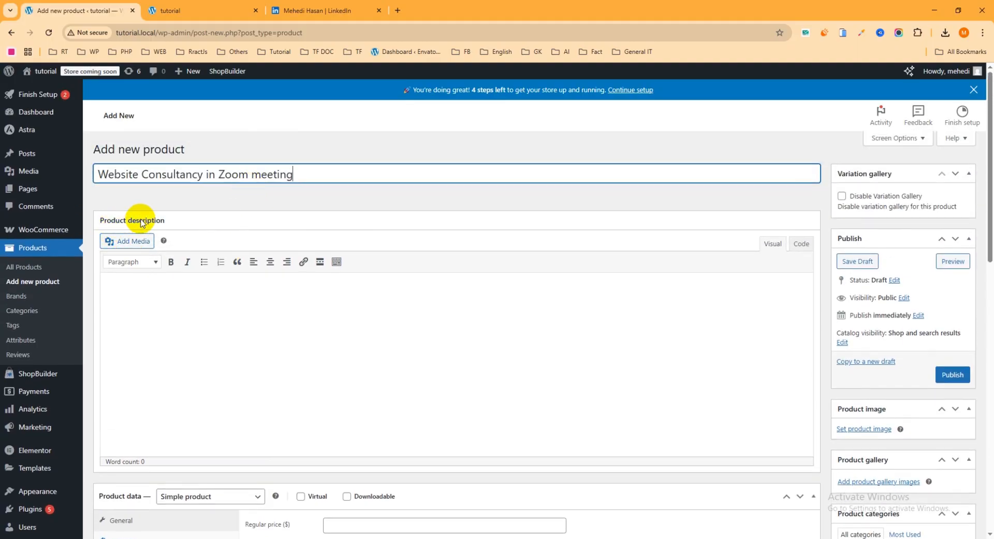
Fill the product description with the text "Website Consultancy in Zoom meeting" repeated five times.
click(183, 300)
key(ctrl+v)
key(ctrl+v)
key(ctrl+v)
key(ctrl+v)
key(ctrl+v)
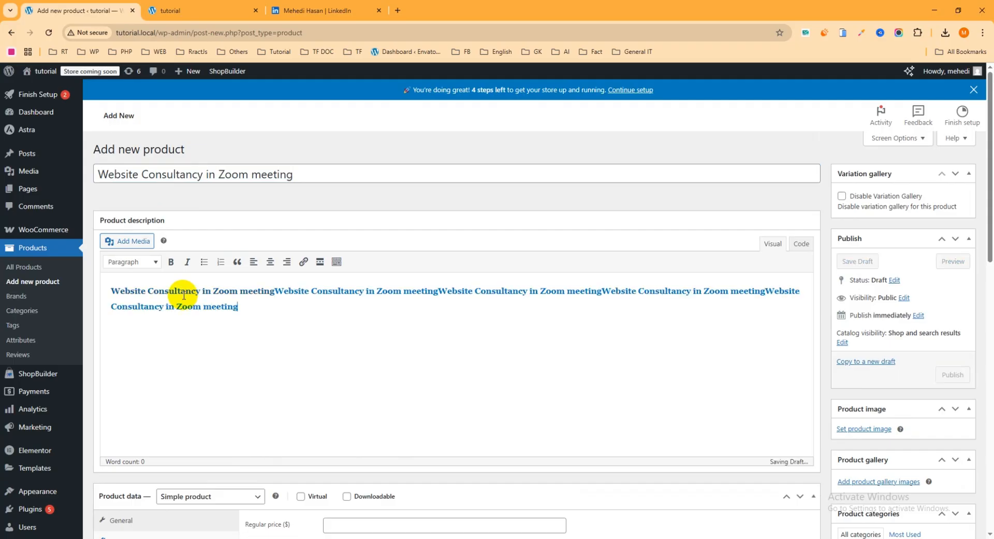
Mark the simple product as virtual and set its regular price to 100 and sale price to 90.
scroll(184, 295, down, 3)
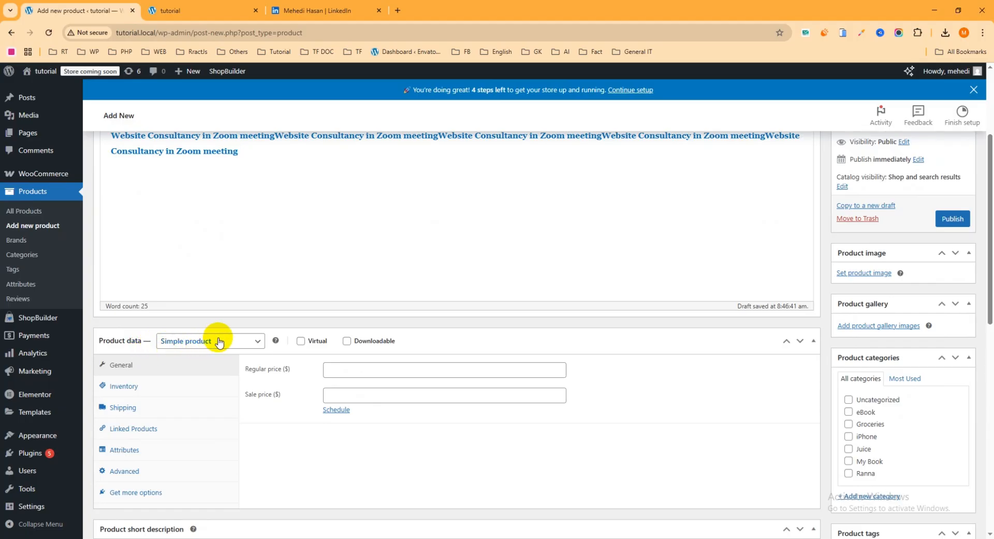
click(301, 341)
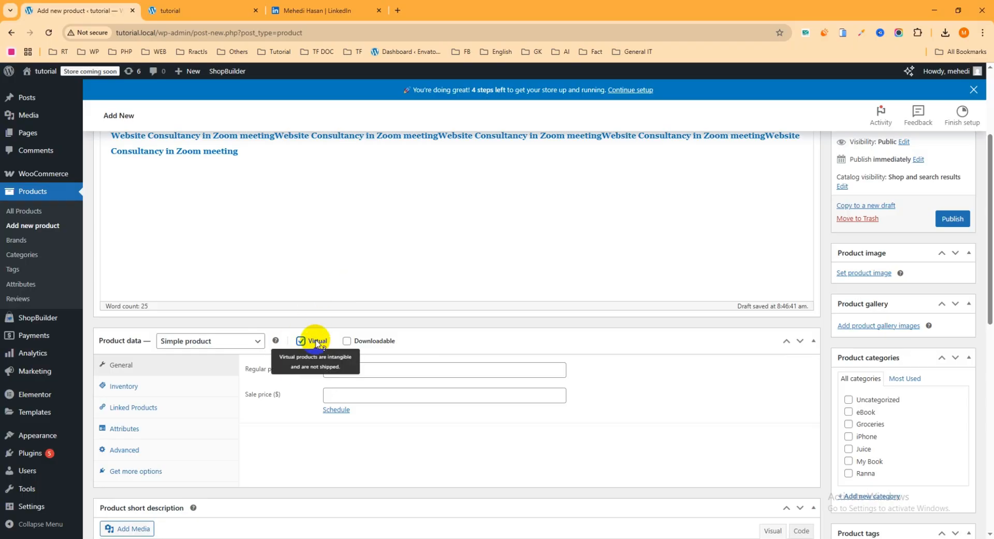
scroll(290, 343, down, 1)
click(363, 320)
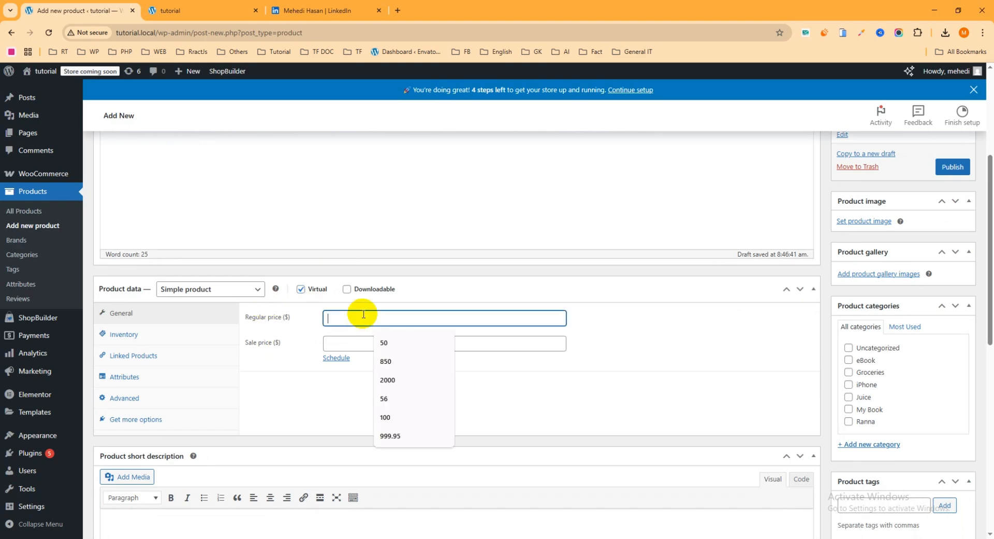
text(100)
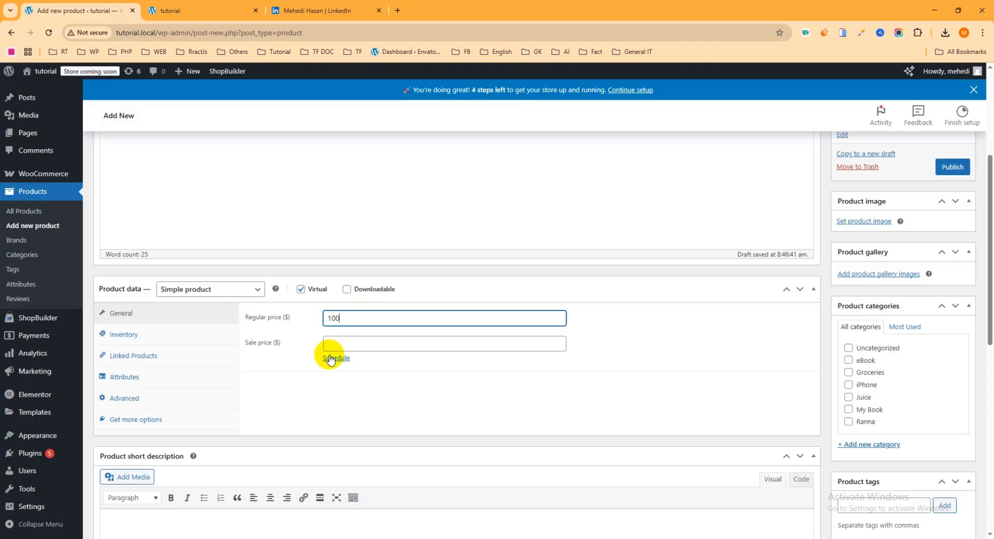
click(345, 344)
text(90)
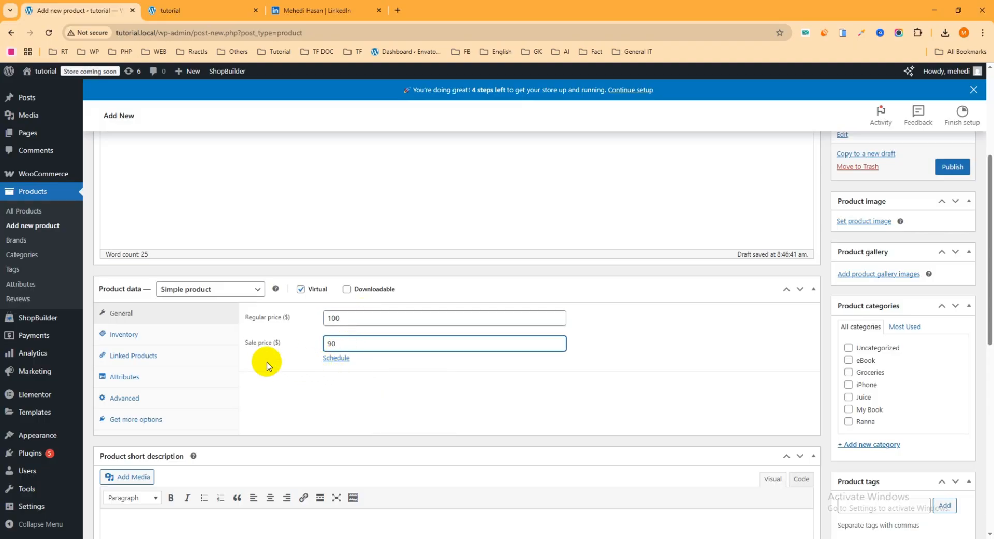
Limit purchases to 1 item per order in the product's inventory settings.
click(127, 340)
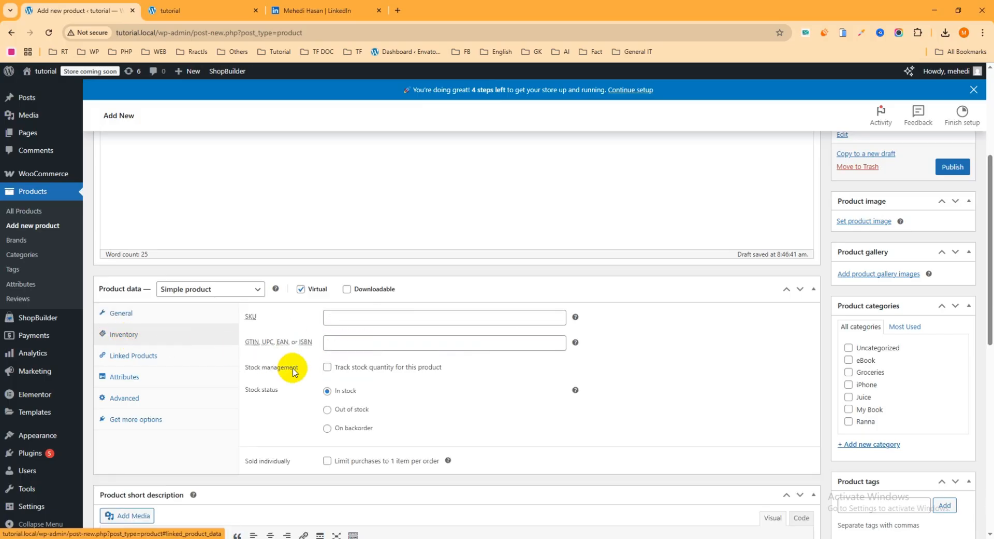
scroll(300, 383, down, 1)
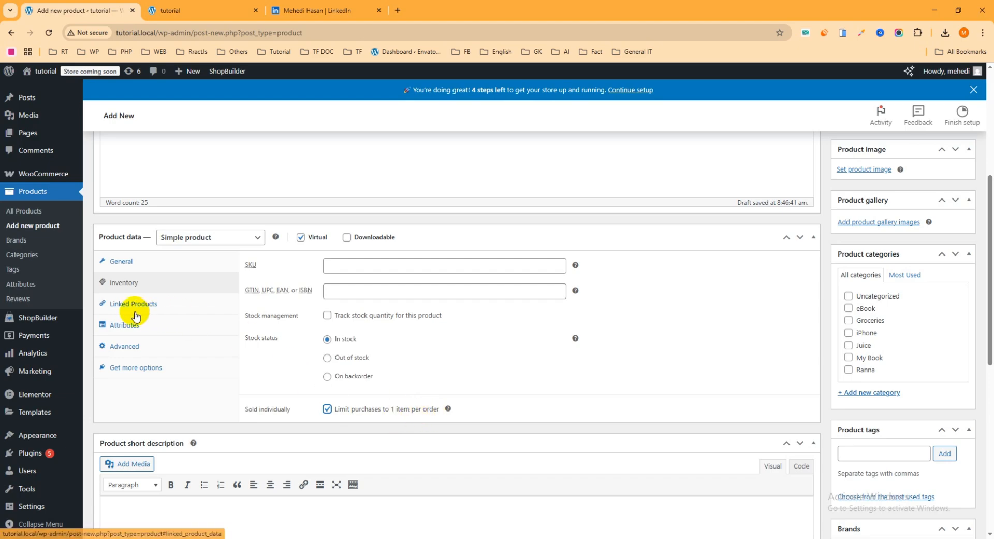
Copy the LinkedIn profile's URL and paste it into the product's purchase note in the advanced settings.
click(124, 350)
click(356, 268)
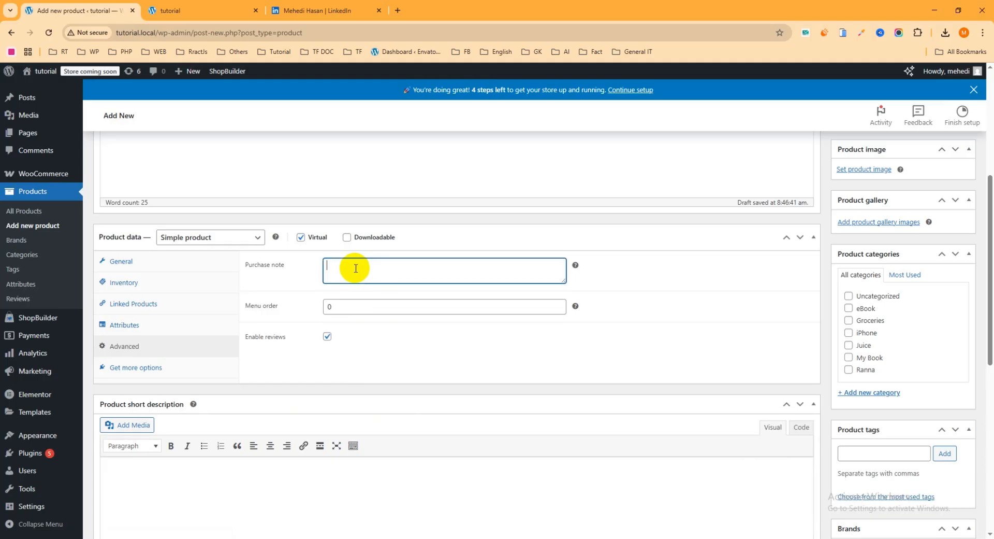
click(317, 8)
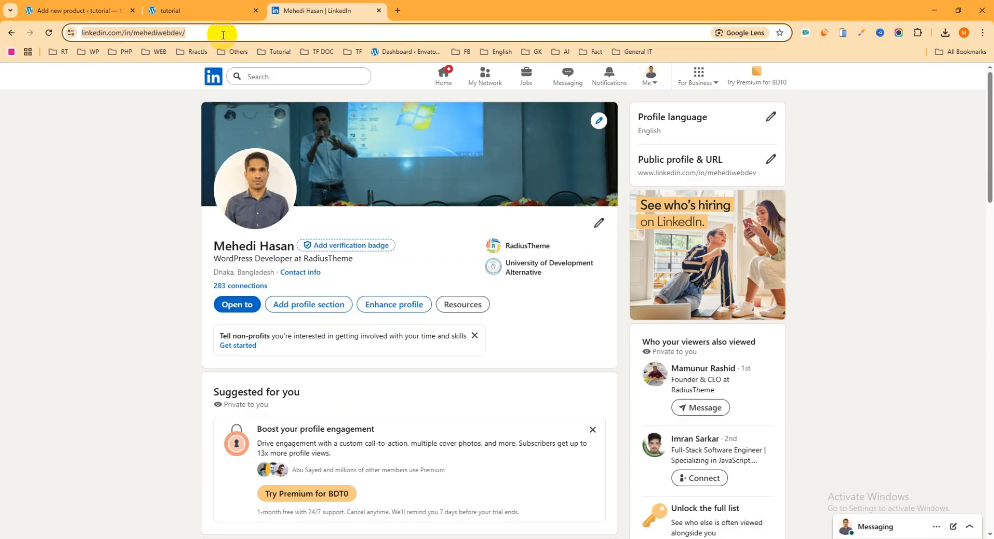
click(78, 10)
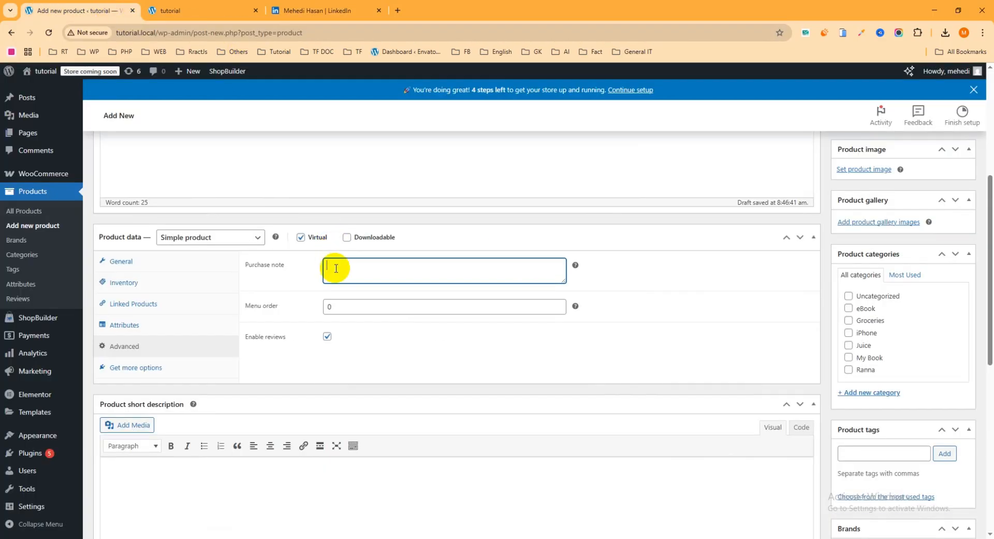
text(https://www.linkedin.com/in/mehediwebdev/)
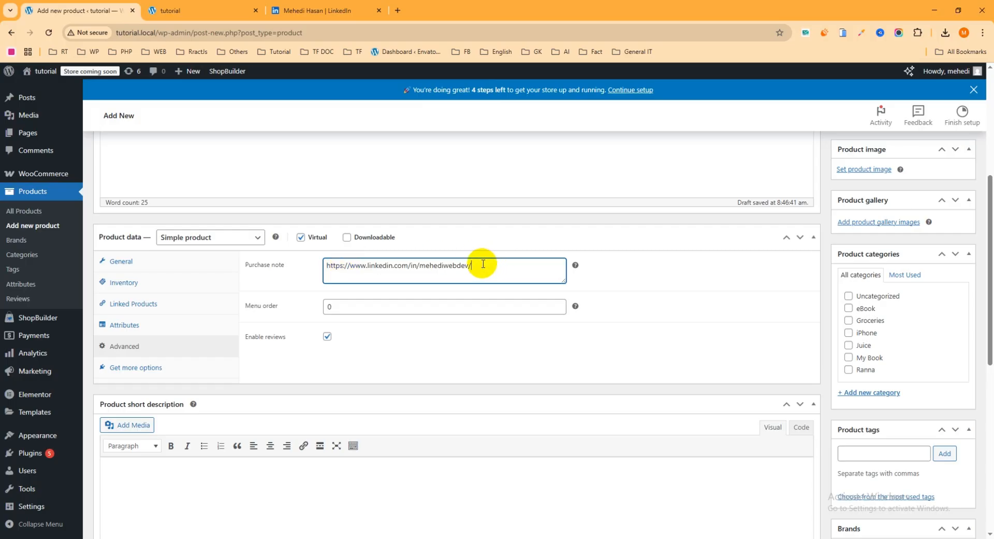
Add the line "My charge 100 per hour" below the link in the purchase note and enlarge the note field.
key(Return)
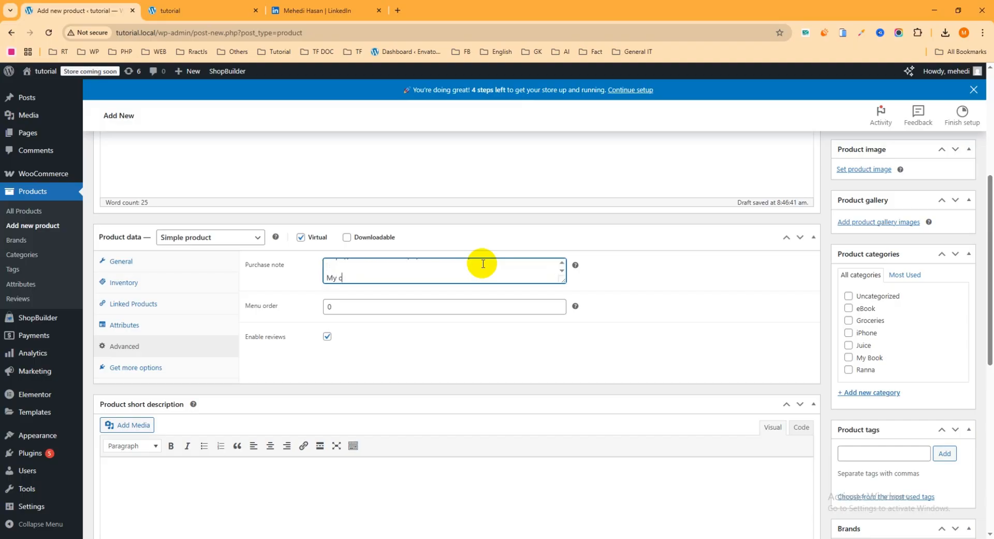
text(My carge 100 per hour)
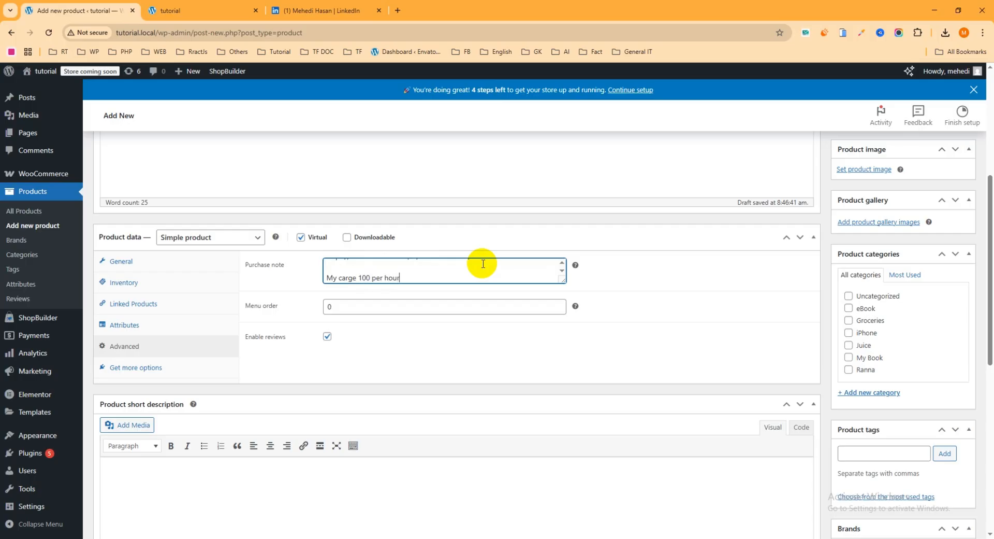
click(342, 275)
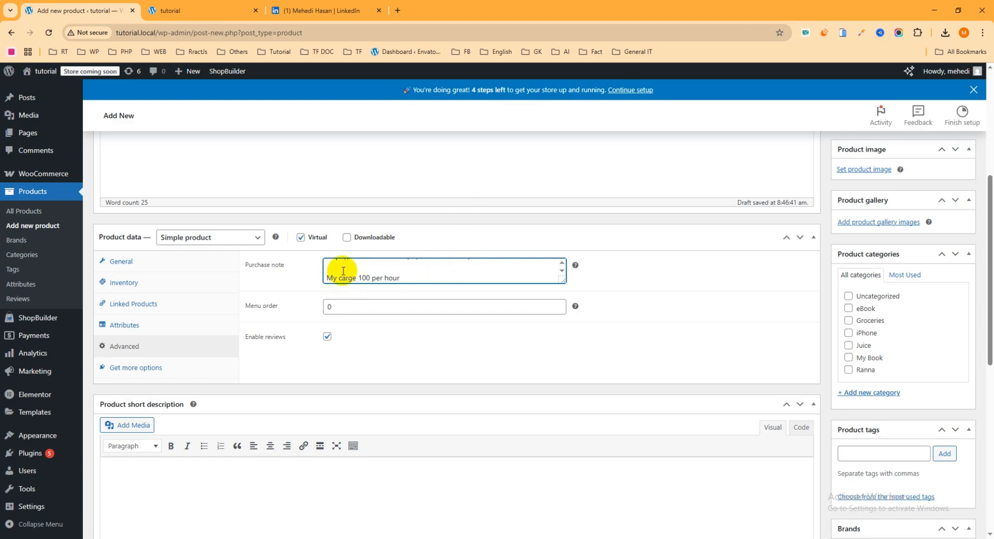
text(h)
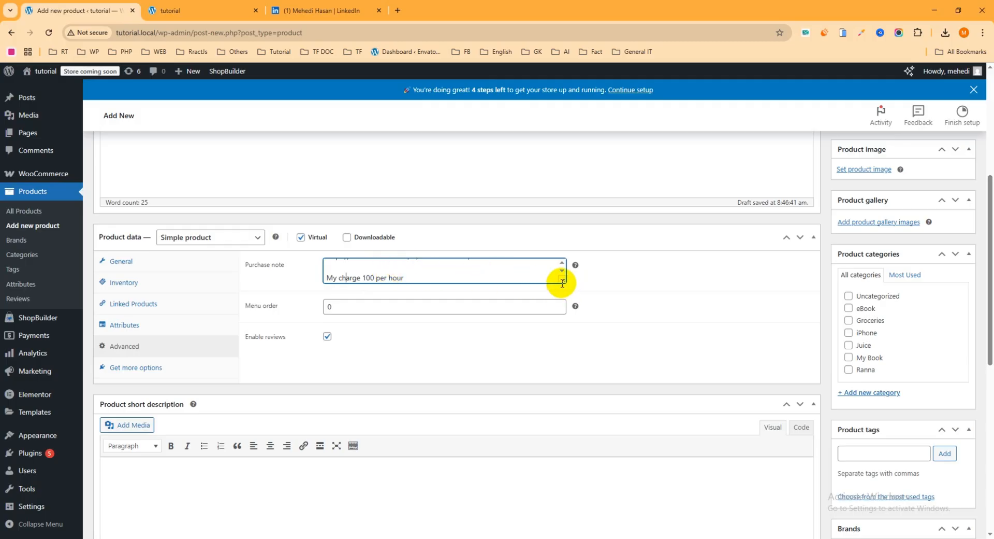
drag(562, 281, 566, 307)
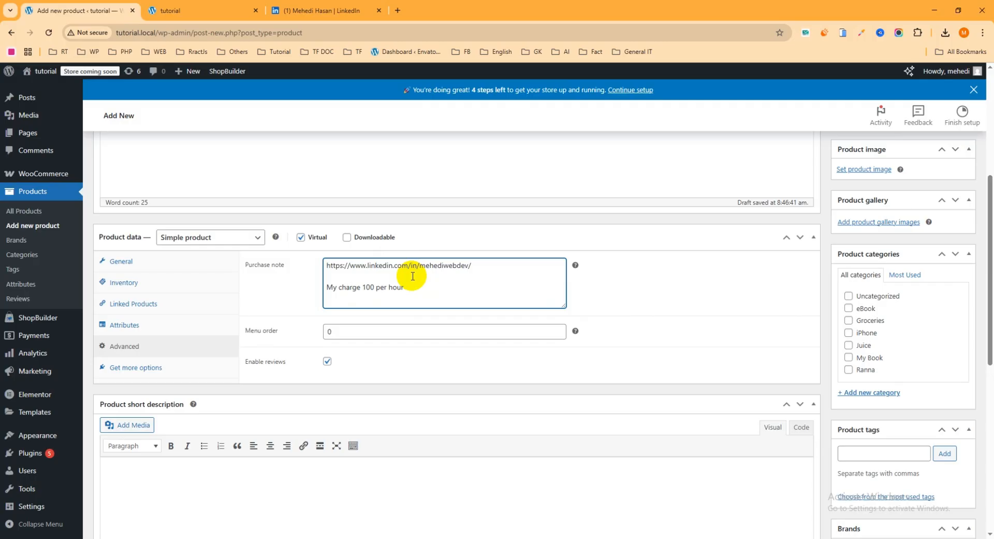
click(327, 286)
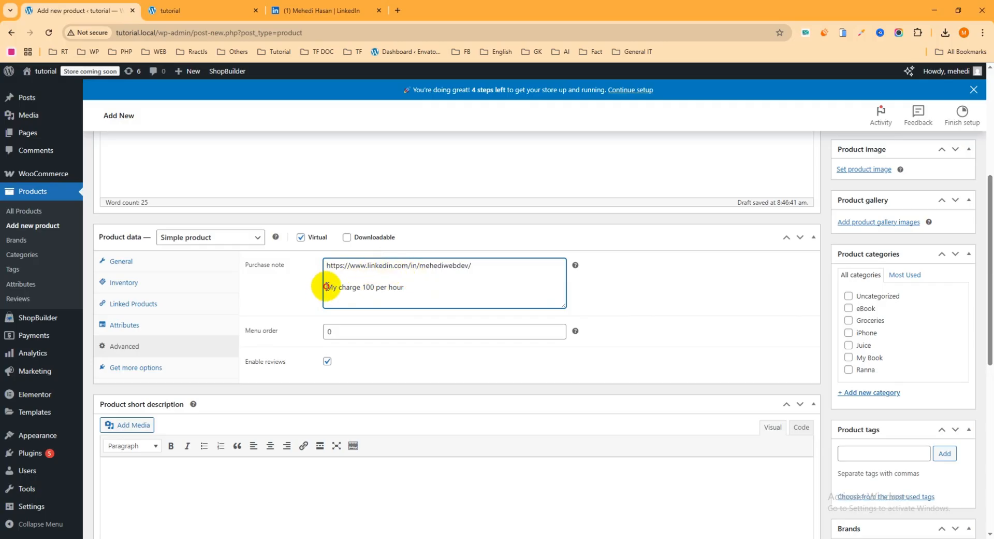
Enter the LinkedIn profile URL as the product short description, keeping only a single copy of it.
scroll(389, 289, down, 4)
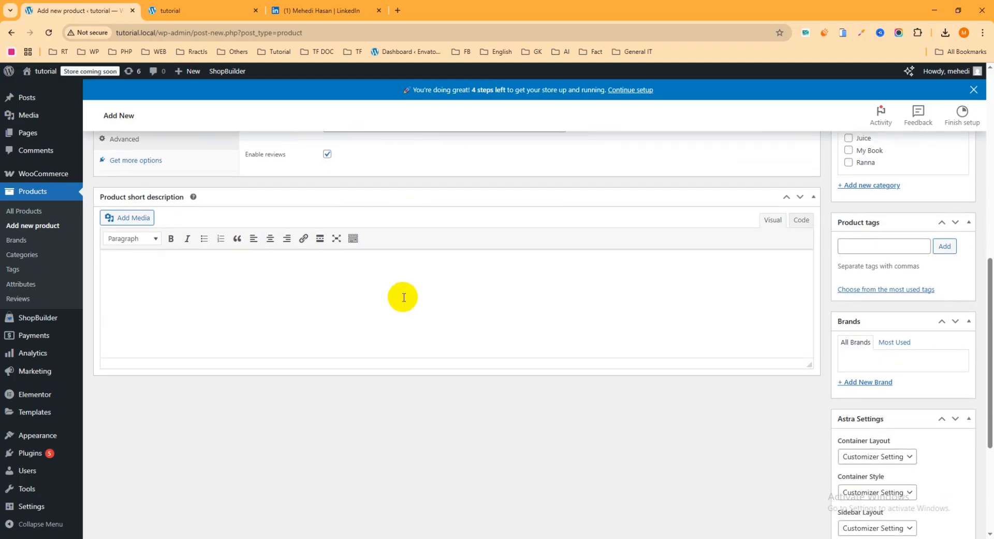
key(ctrl+v)
key(ctrl+v)
key(ctrl+v)
key(ctrl+v)
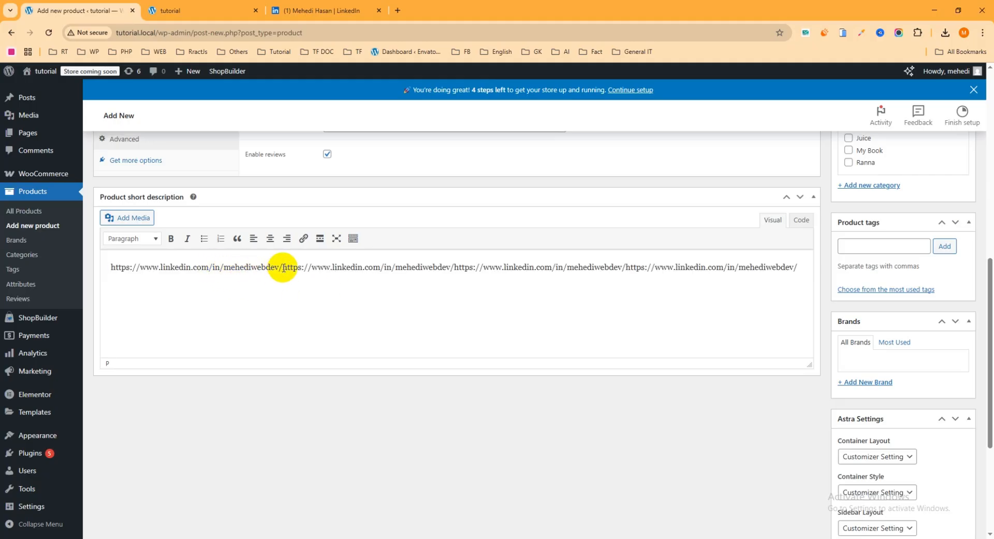
drag(284, 269, 984, 233)
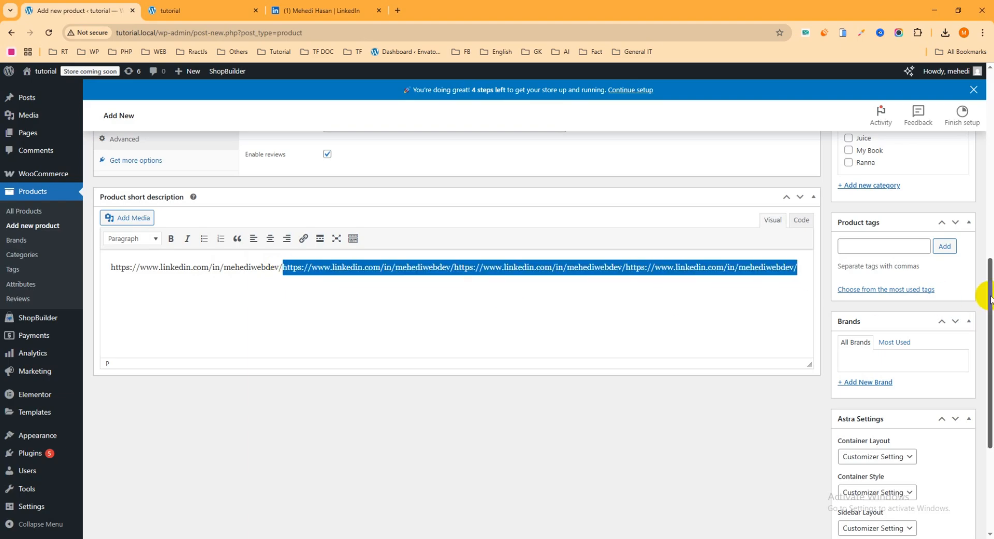
key(BackSpace)
Upload New Project.png from the Downloads folder and set it as the product image.
scroll(813, 321, up, 4)
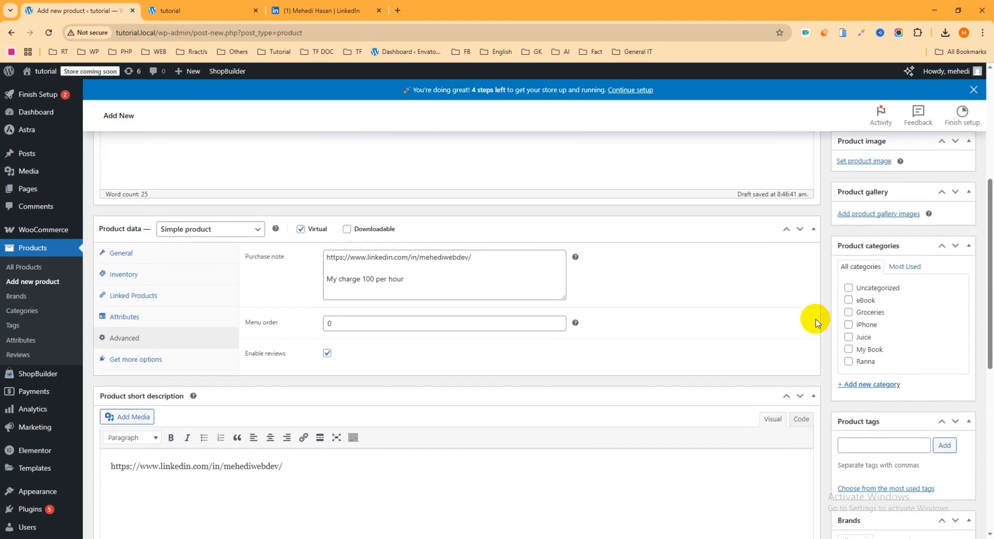
scroll(815, 321, up, 5)
scroll(899, 336, down, 1)
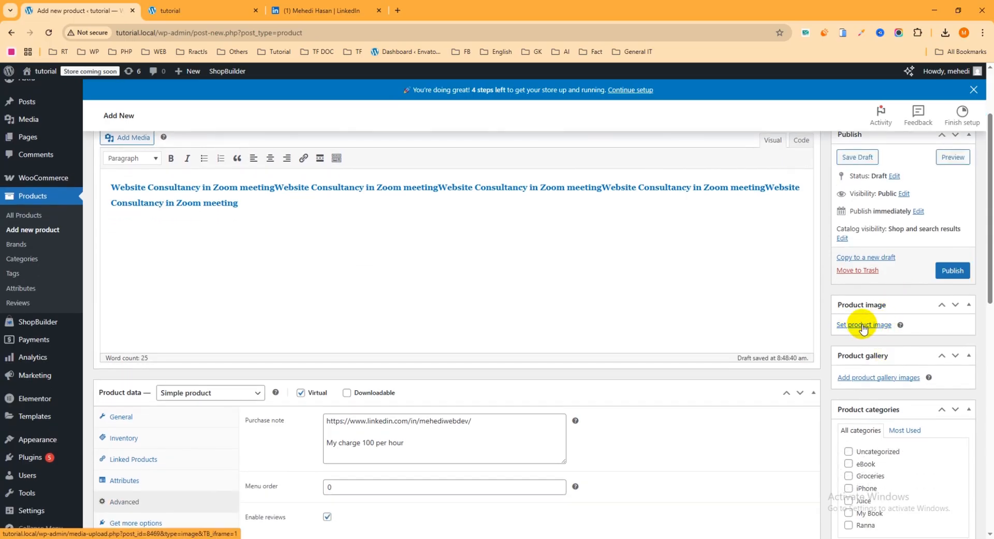
click(863, 326)
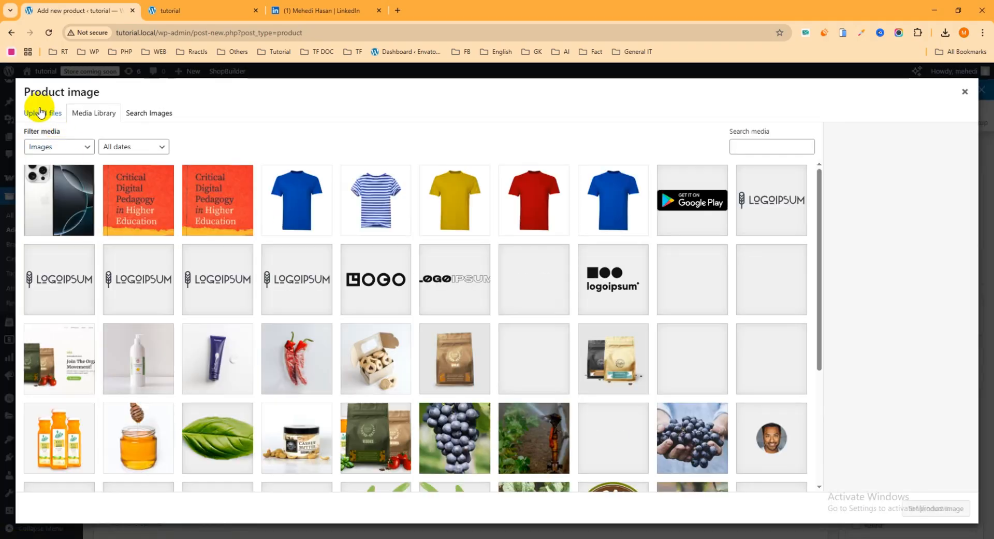
click(40, 112)
click(499, 290)
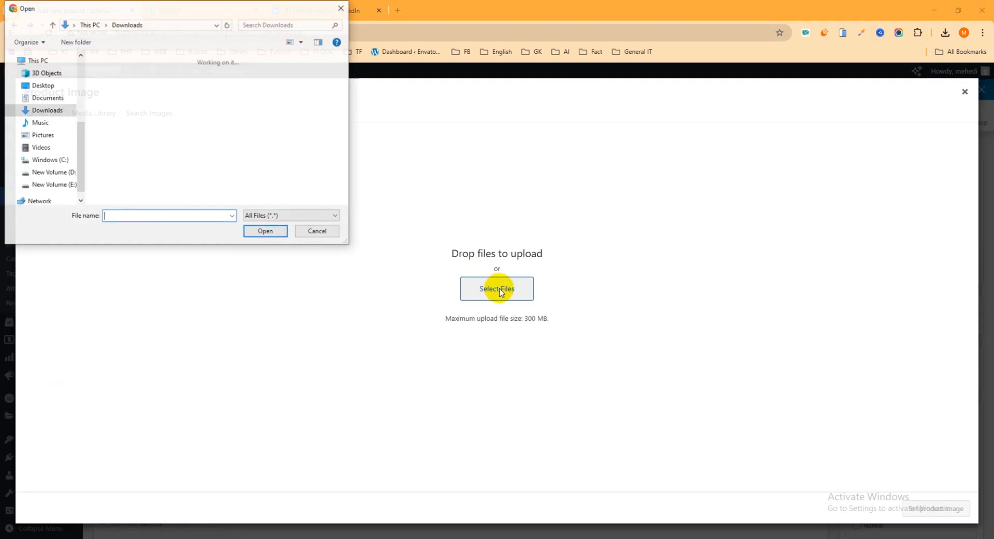
click(118, 93)
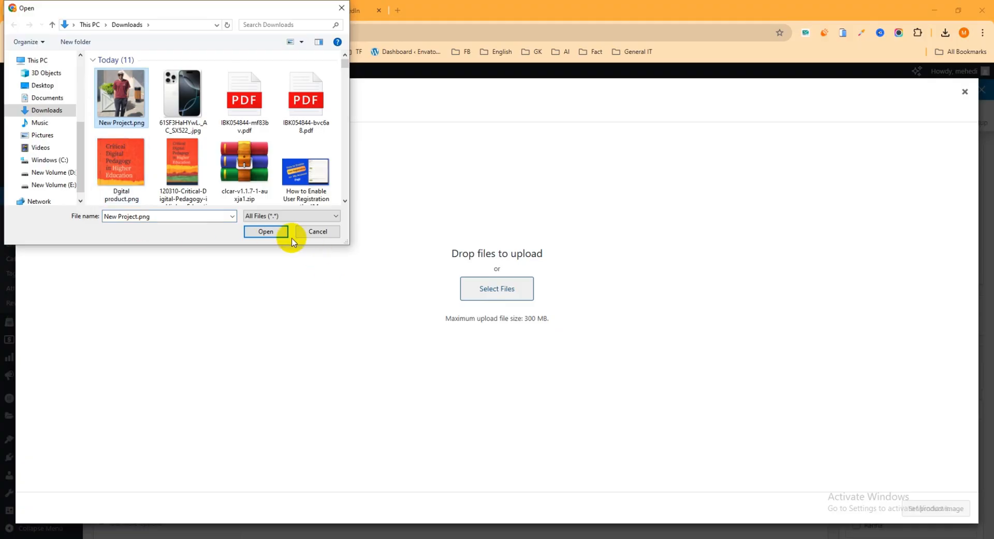
click(266, 231)
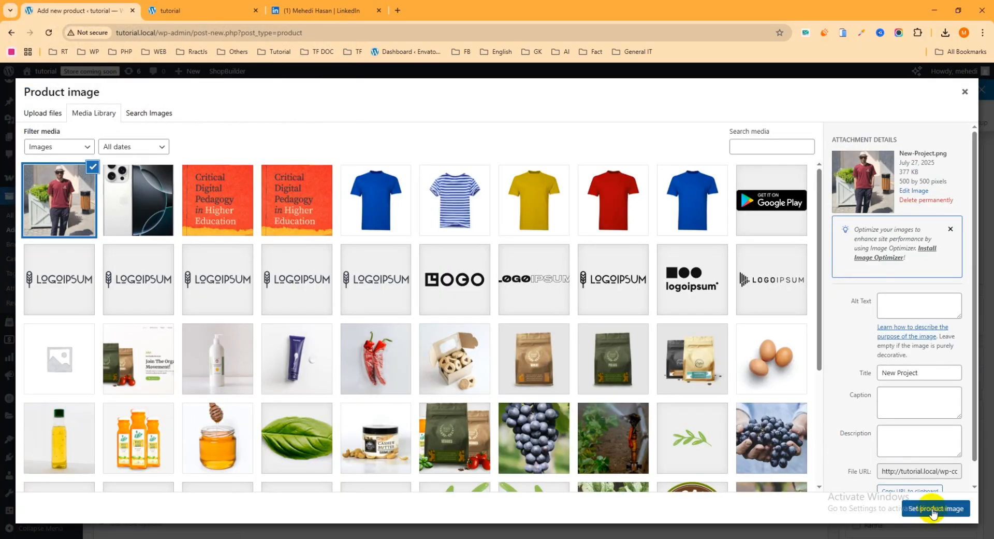
click(936, 509)
Create a new product category named "Zoom meeting" and assign it to the product.
scroll(949, 311, down, 4)
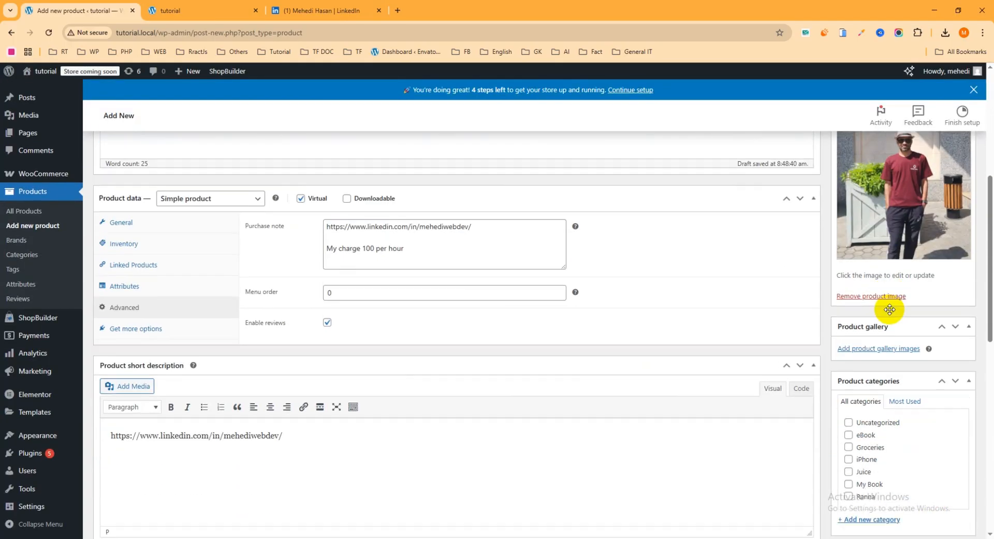
scroll(893, 360, down, 1)
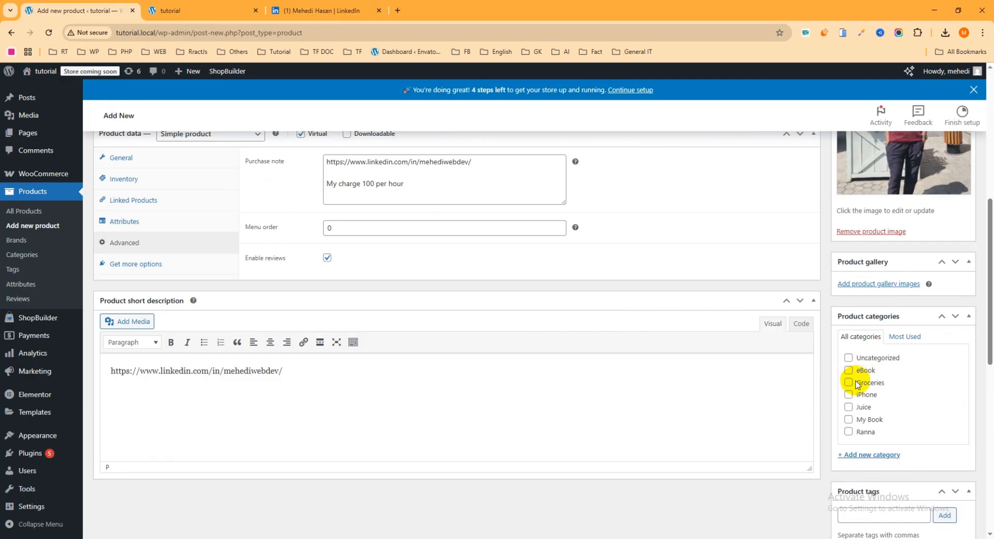
scroll(870, 403, down, 2)
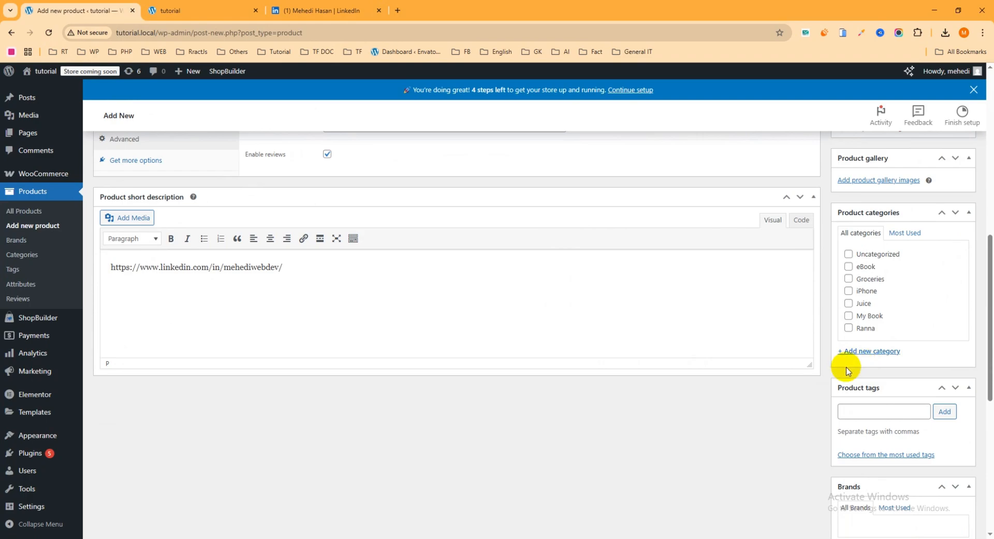
click(874, 353)
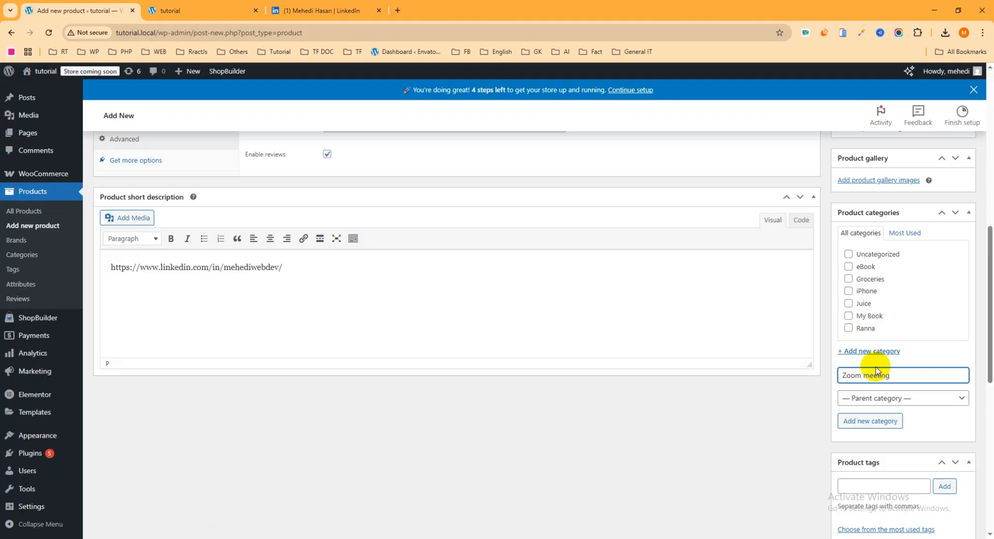
click(891, 425)
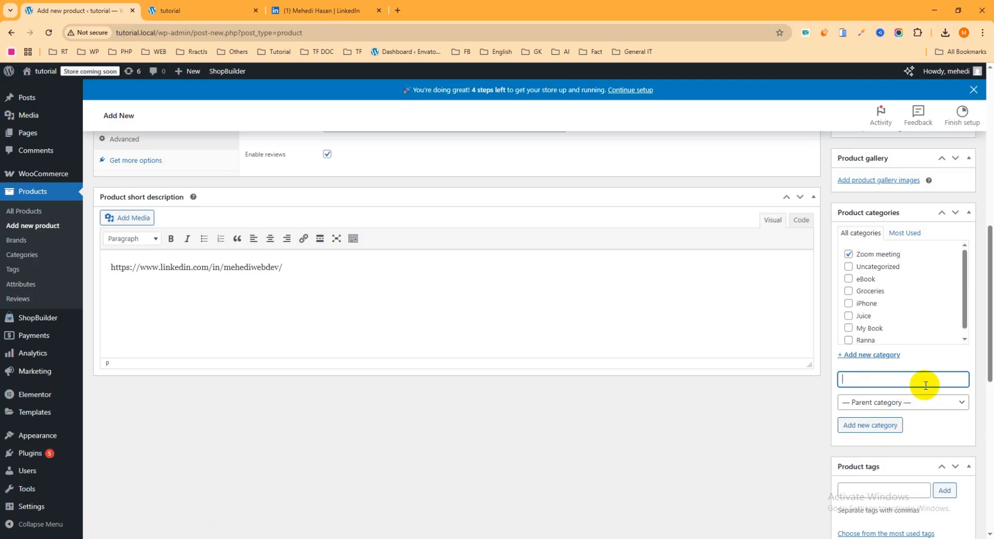
scroll(925, 382, up, 5)
scroll(926, 386, up, 1)
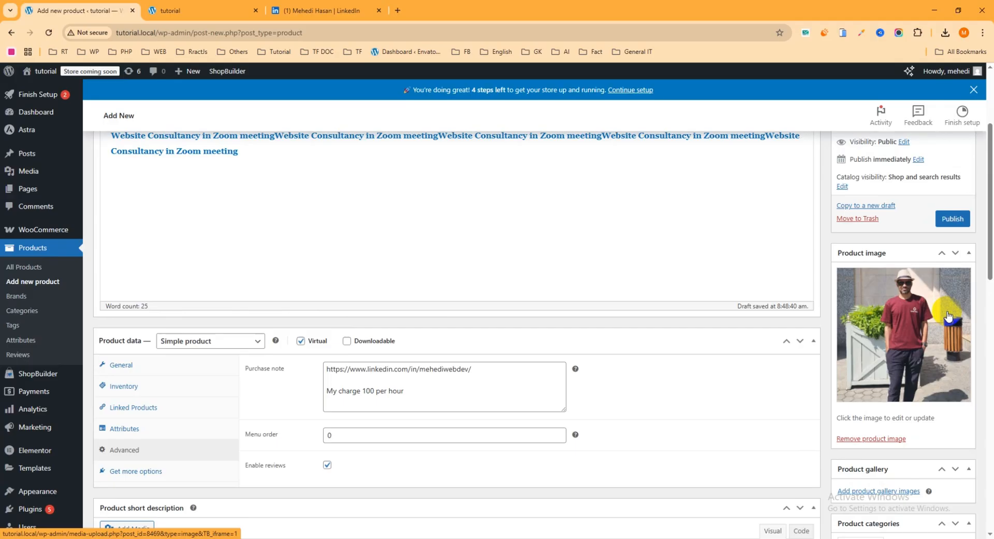
Publish the product and open its live page from the permalink in a new browser tab.
click(953, 218)
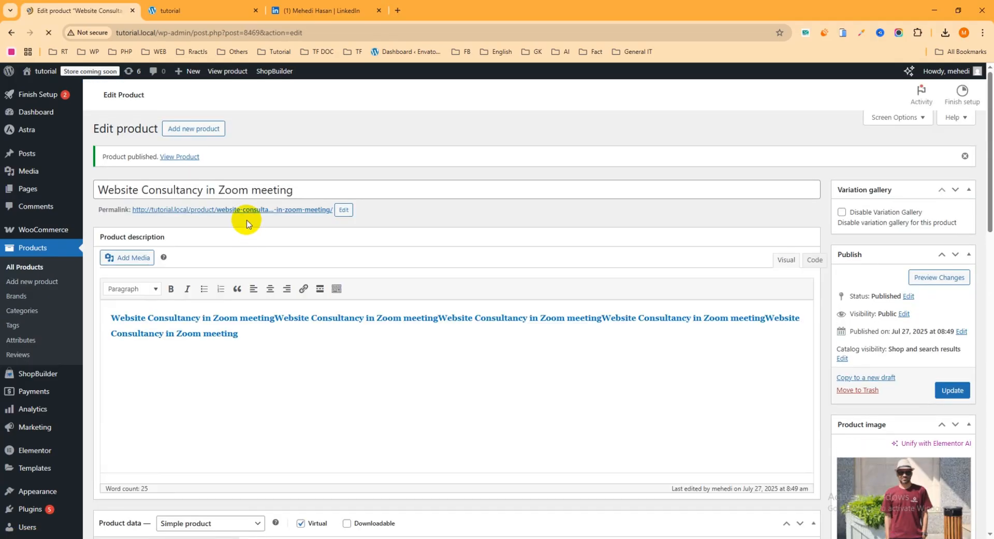
right_click(264, 211)
ctrl+click(274, 224)
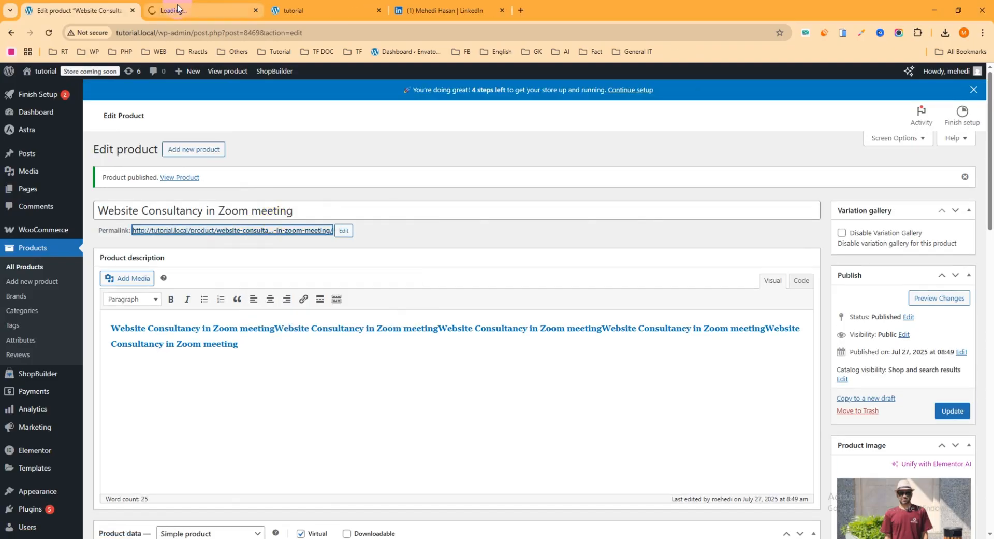
click(189, 12)
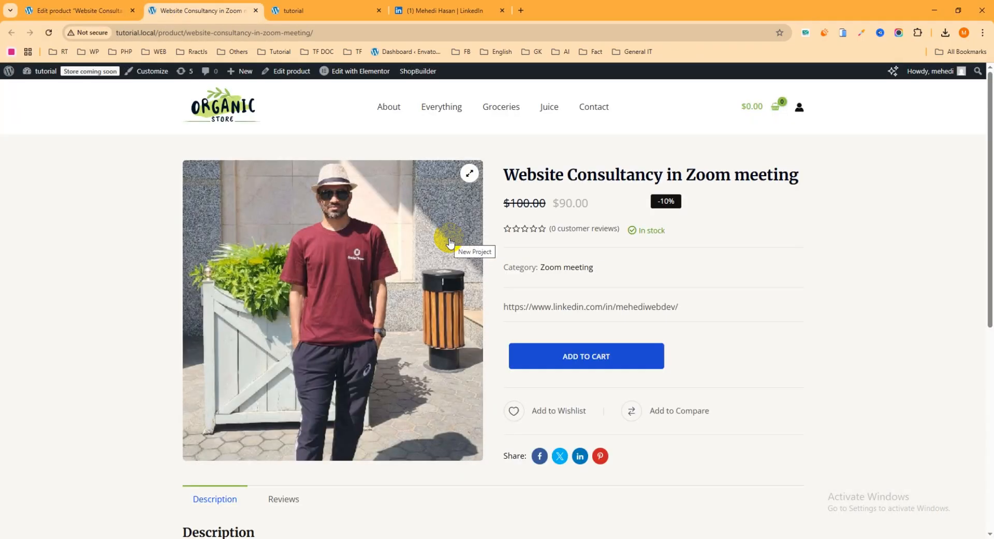
Examine the published product page's image, prices, category and description, highlighting the LinkedIn link in the short description.
scroll(799, 306, down, 3)
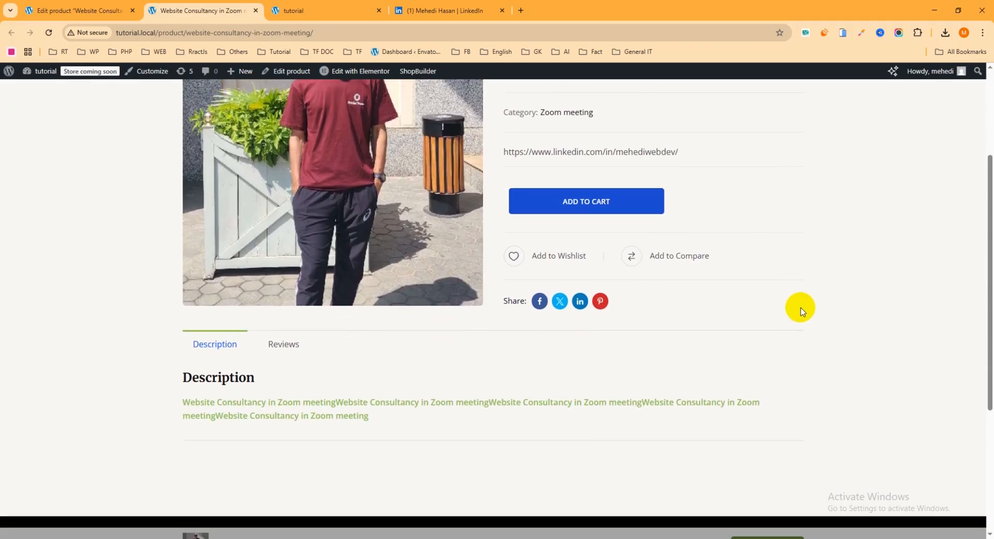
scroll(921, 326, up, 3)
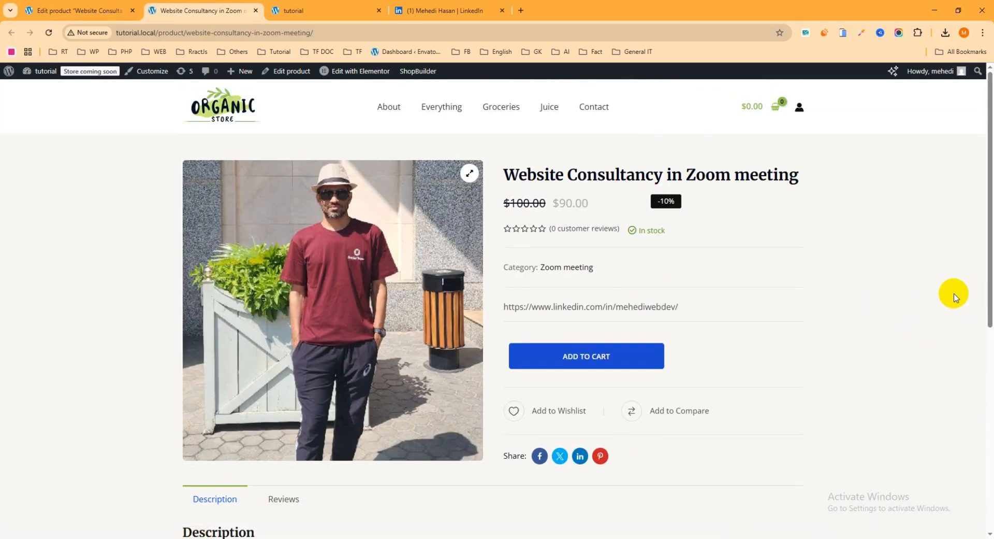
scroll(948, 293, down, 1)
click(653, 312)
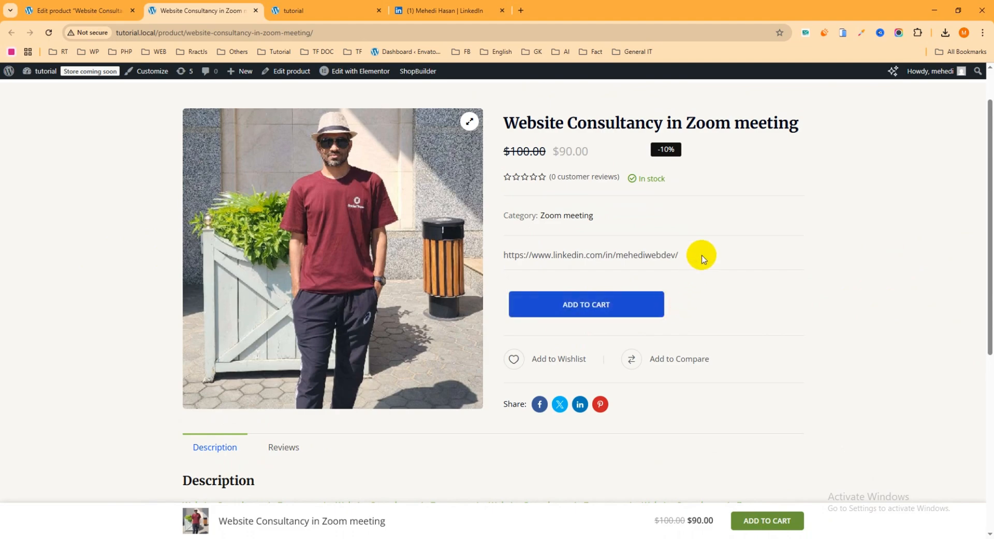
drag(699, 255, 503, 255)
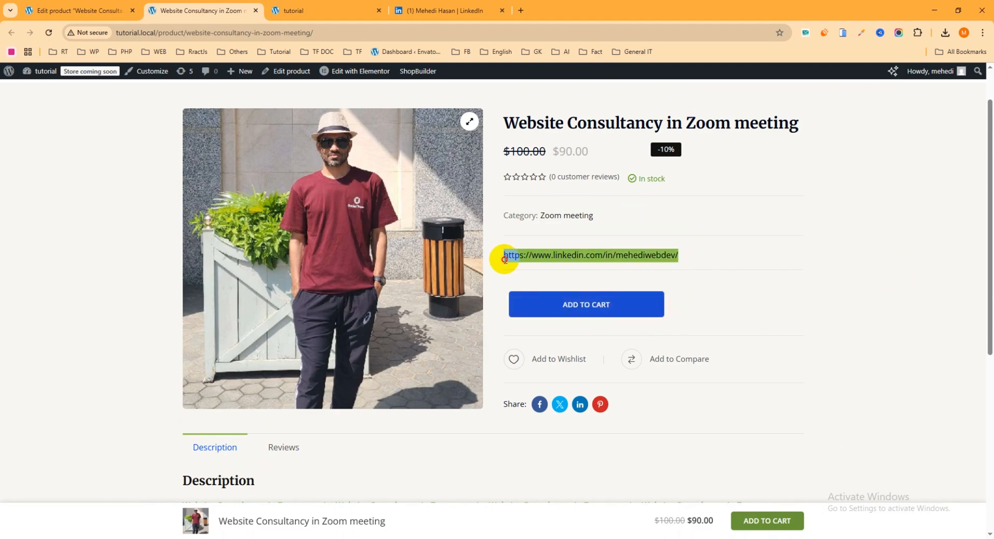
click(601, 254)
drag(592, 253, 502, 255)
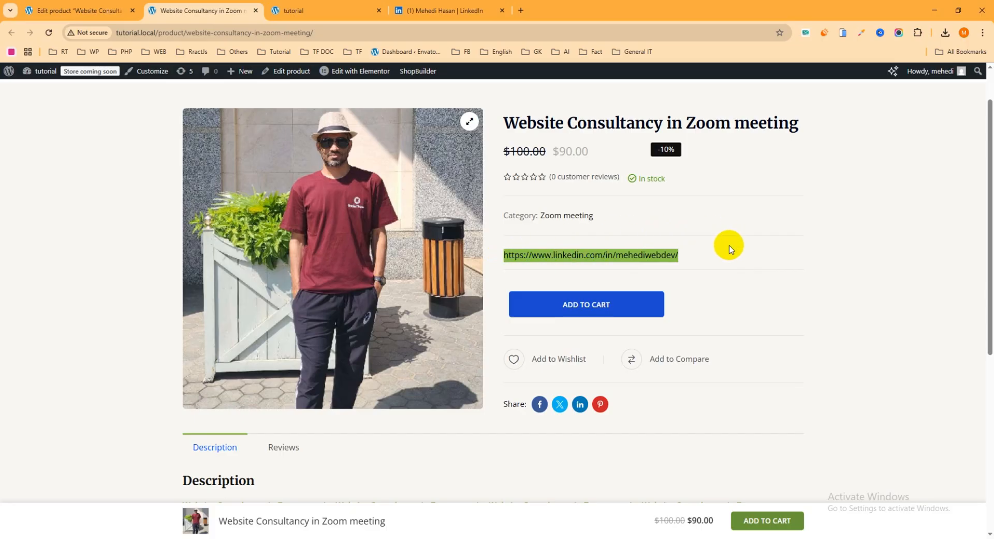
drag(727, 253, 493, 256)
Add the Website Consultancy in Zoom meeting product to the cart.
click(611, 309)
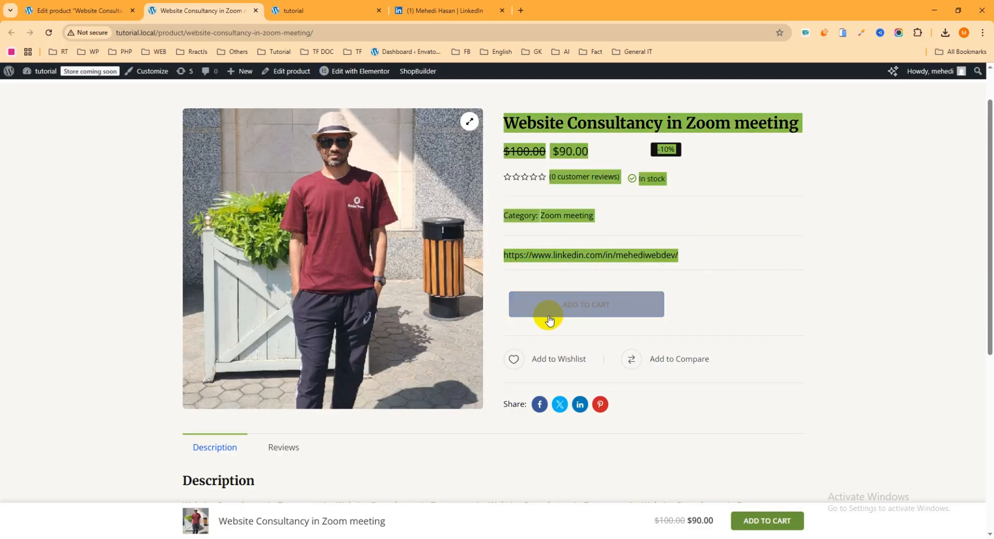